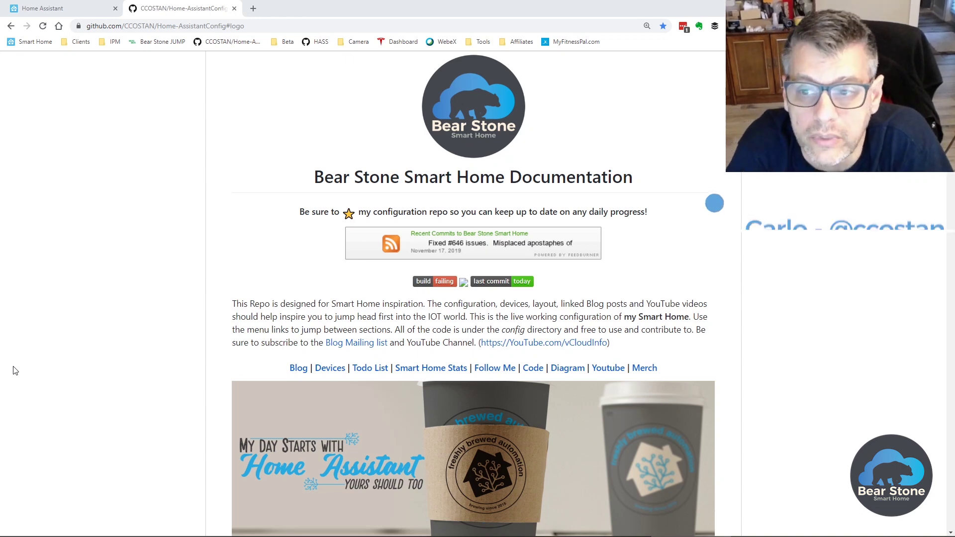
Step: From the to-do list, filter issues for PiHole and open issue #633 'Breaking Change for .99 - PiHole'
click(370, 369)
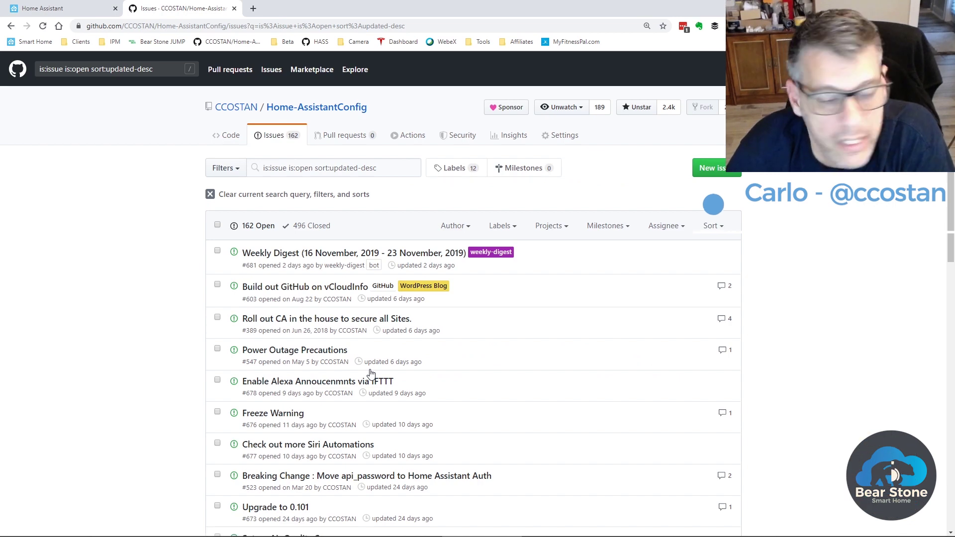
click(407, 172)
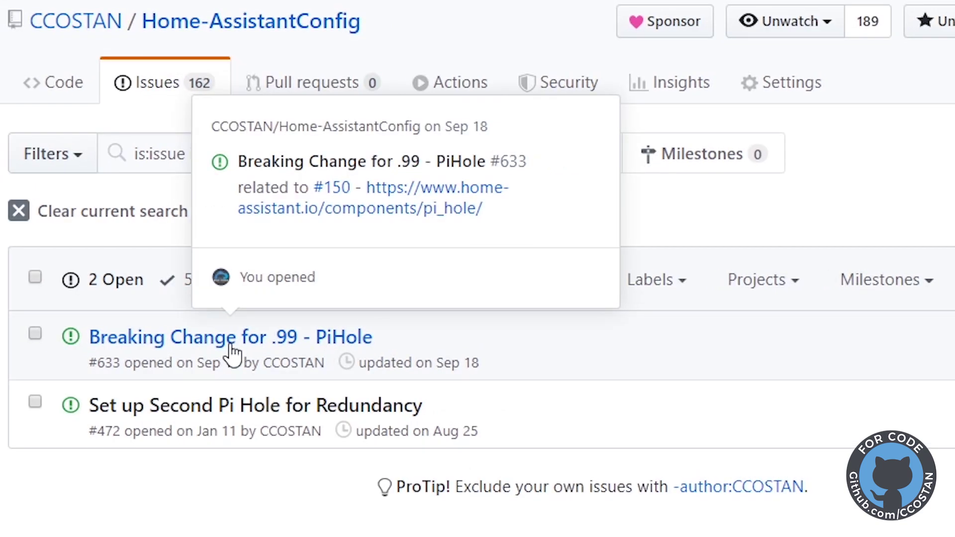
click(232, 346)
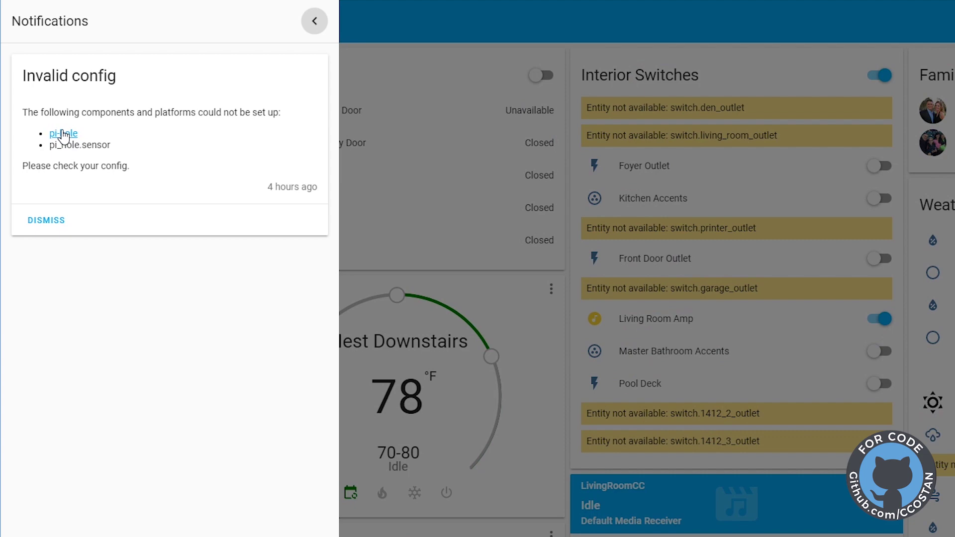
drag(30, 111, 104, 142)
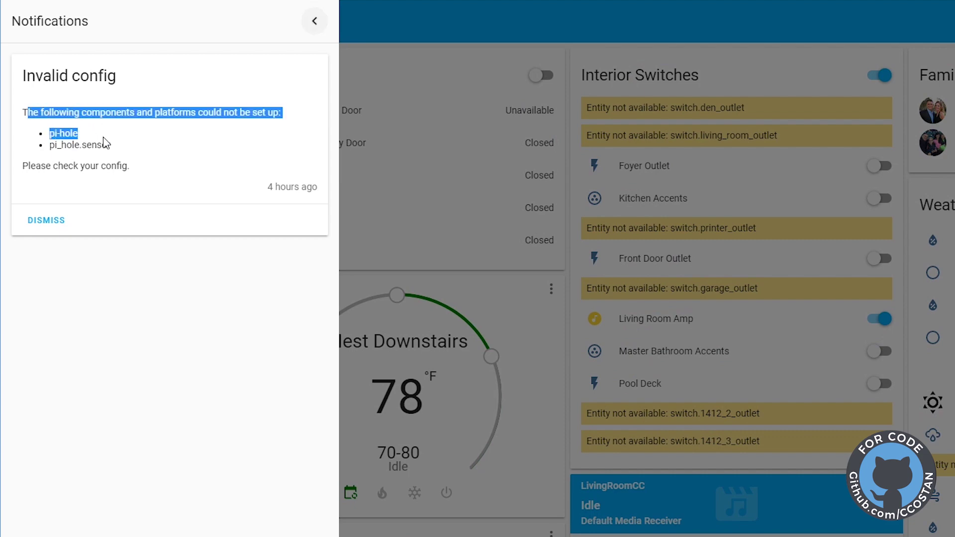
click(181, 139)
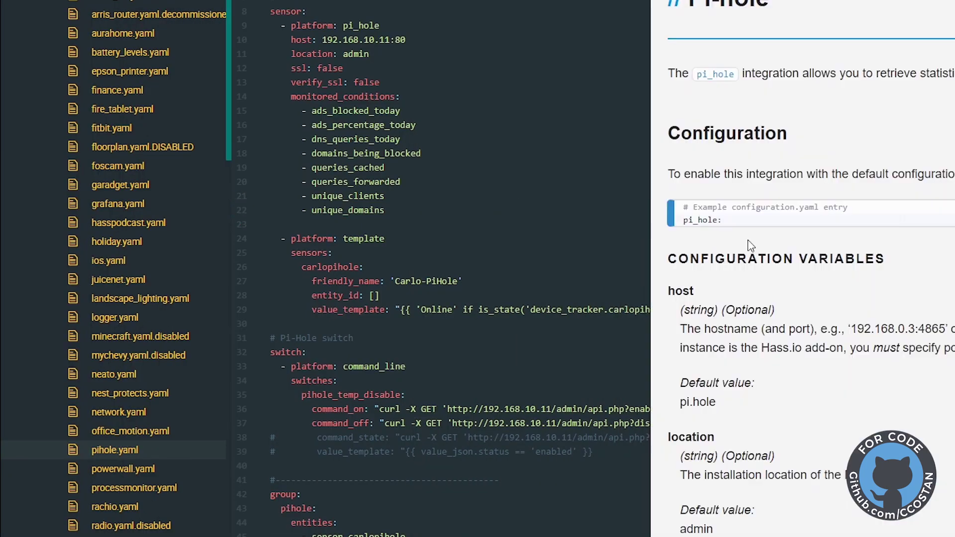
Step: Scroll the Pi-hole docs to the Full Example, then bring the pihole.yaml editor to the front
scroll(727, 220, down, 7)
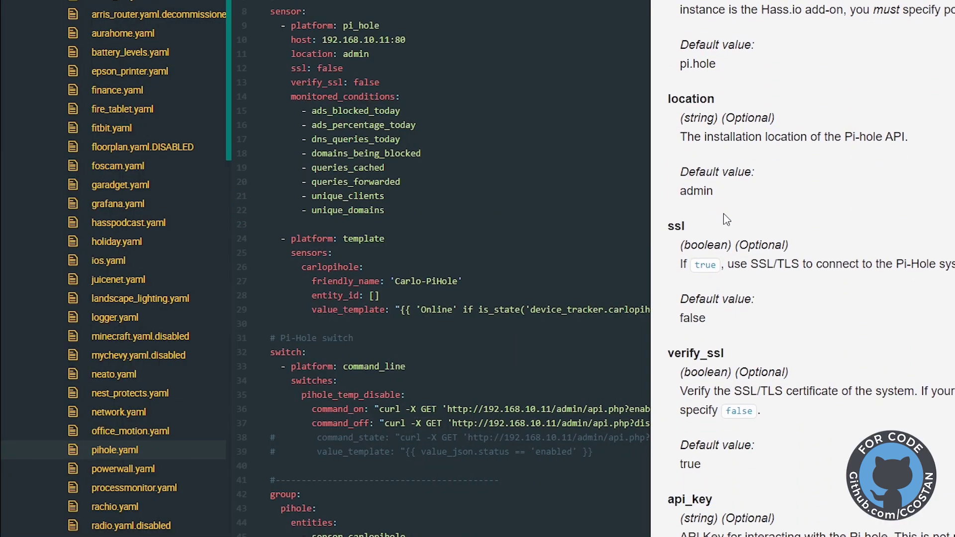
scroll(727, 220, up, 4)
scroll(740, 190, down, 14)
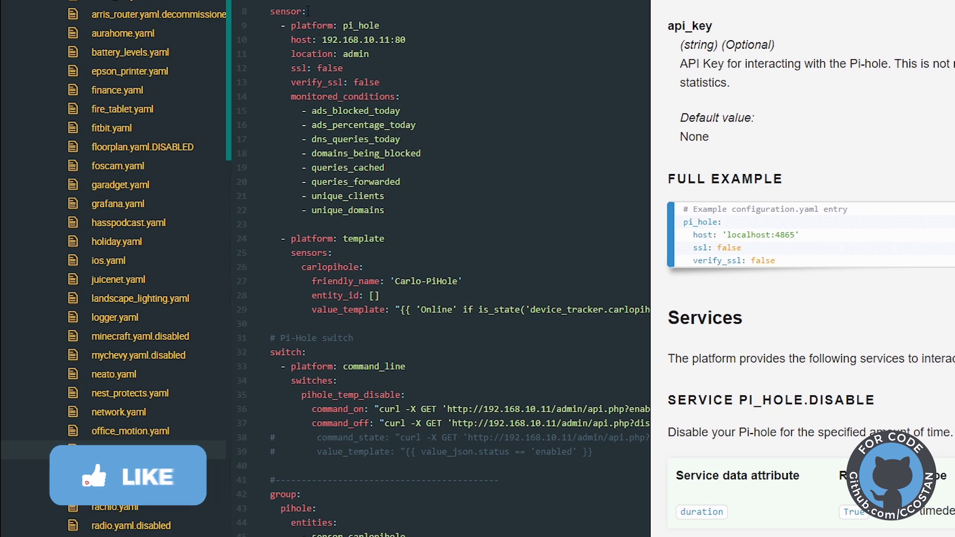
click(272, 14)
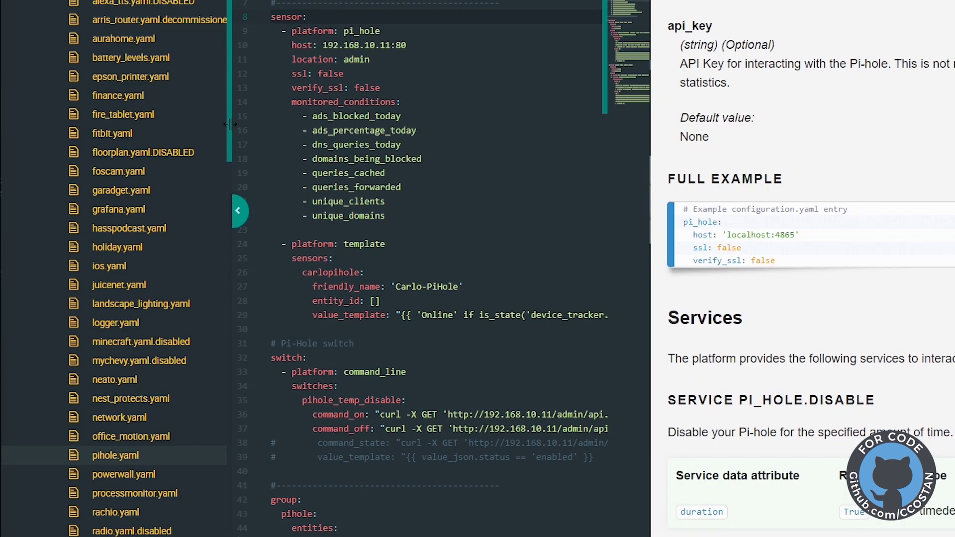
Step: Widen the code area and add a new 'pihole:' key above the sensor section
drag(230, 125, 167, 121)
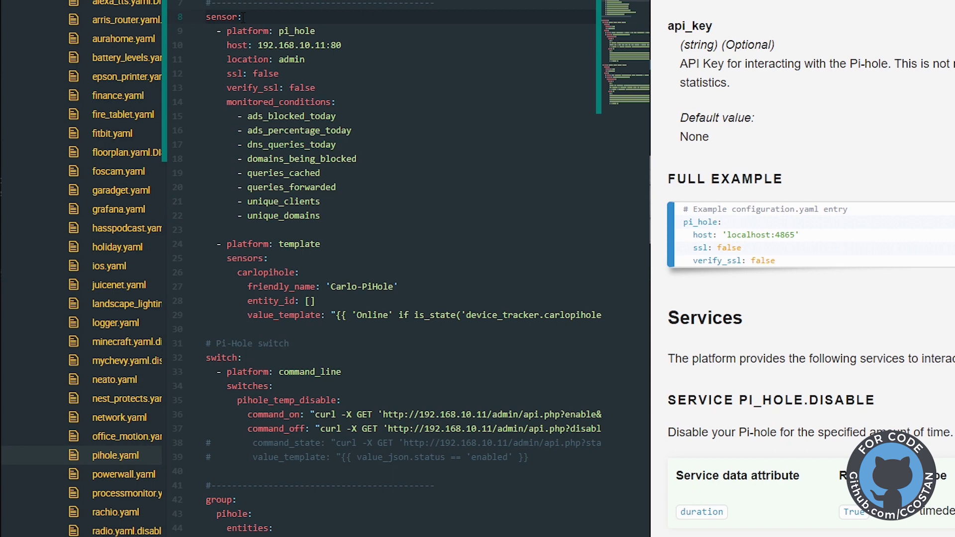
key(Return)
key(Return)
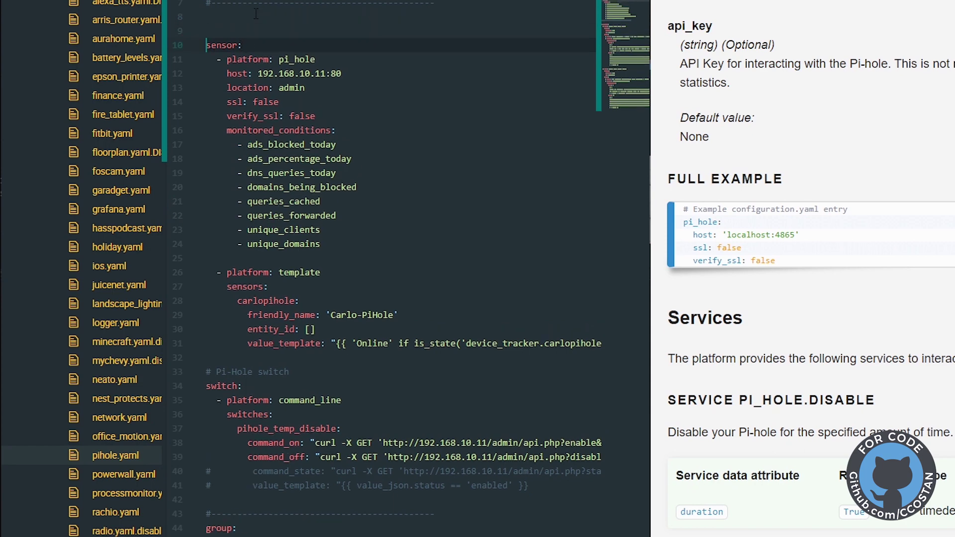
key(Up)
key(Up)
text(pihole:)
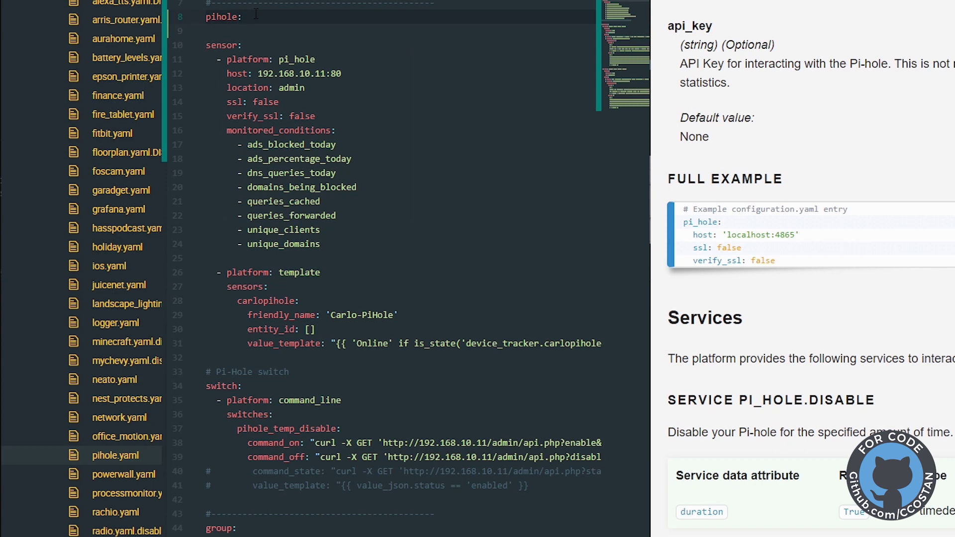
key(Return)
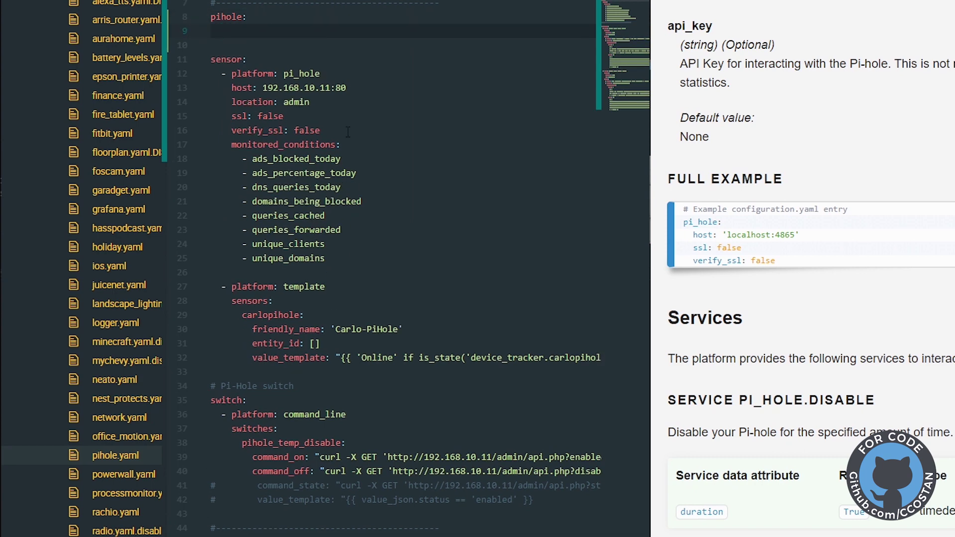
Step: Copy the host, location, ssl and verify_ssl lines under pihole:, then delete the location line
drag(349, 132, 236, 89)
right_click(235, 93)
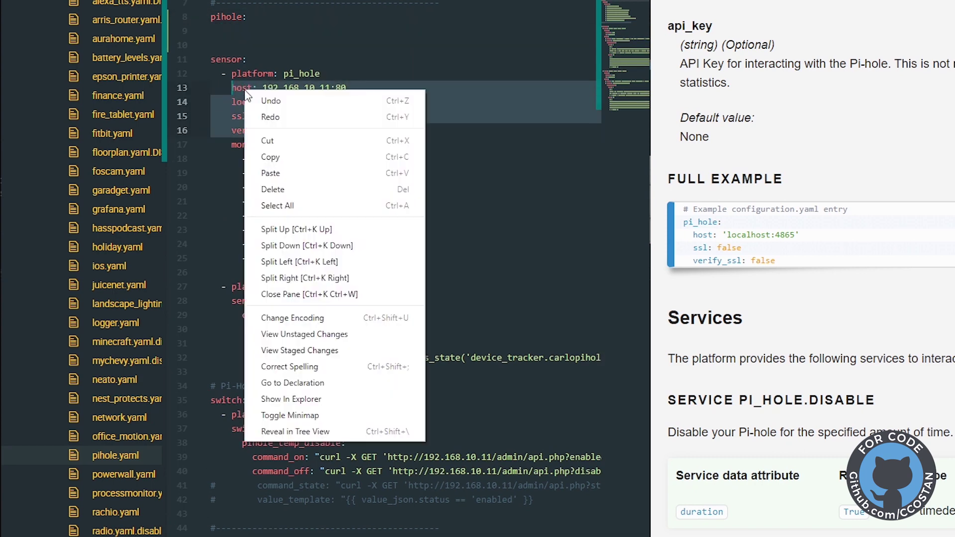
click(282, 156)
click(218, 33)
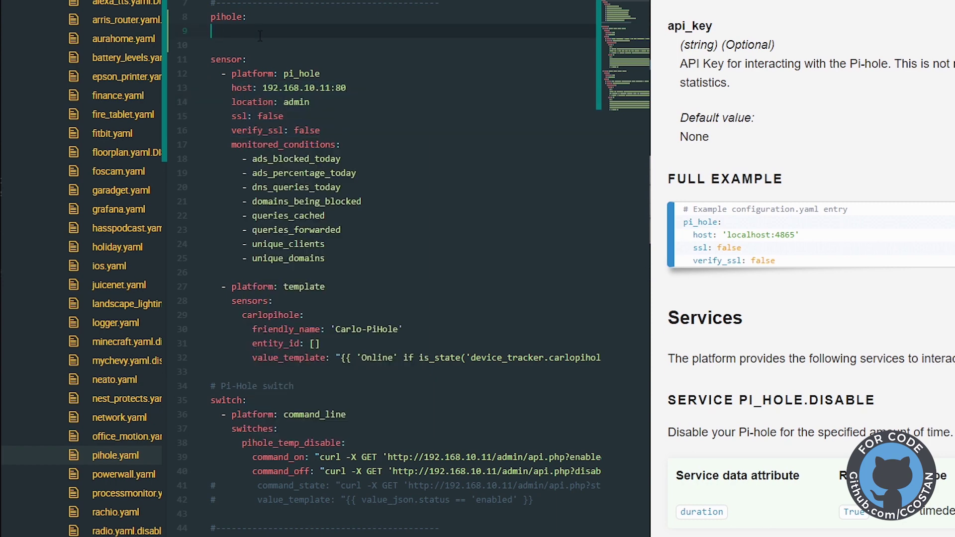
key(ctrl+v)
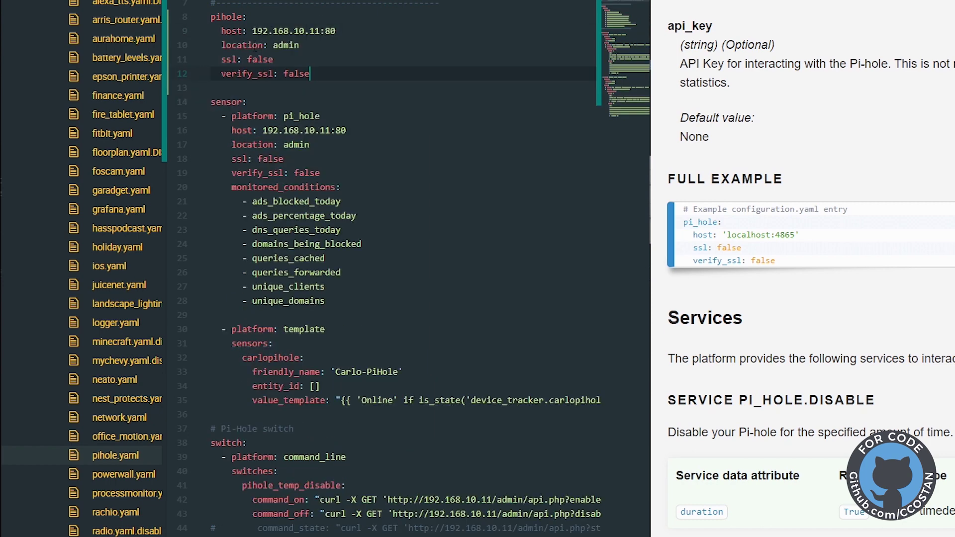
click(279, 49)
key(ctrl+shift+k)
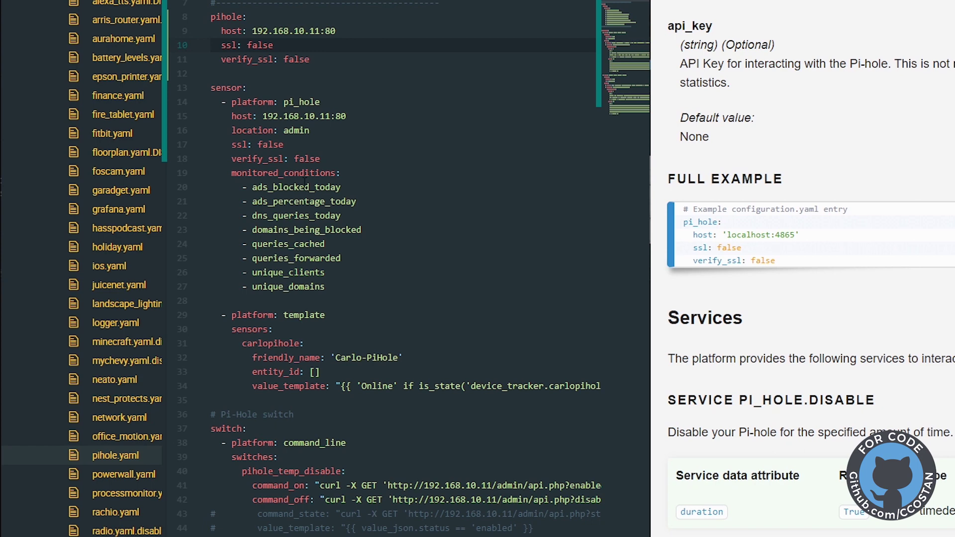
drag(337, 289, 190, 114)
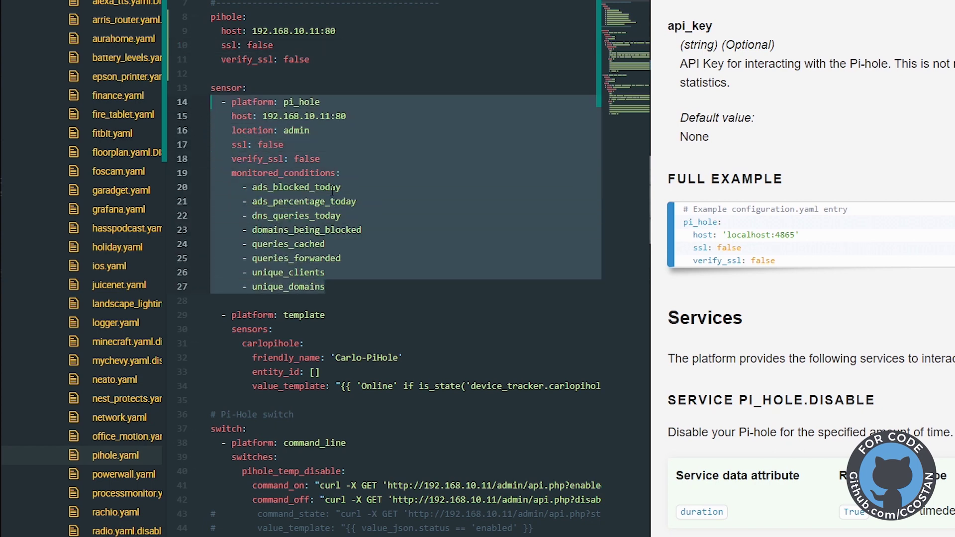
Step: Comment out lines 14–27 with Ctrl+/ and review the rest of pihole.yaml
key(ctrl+slash)
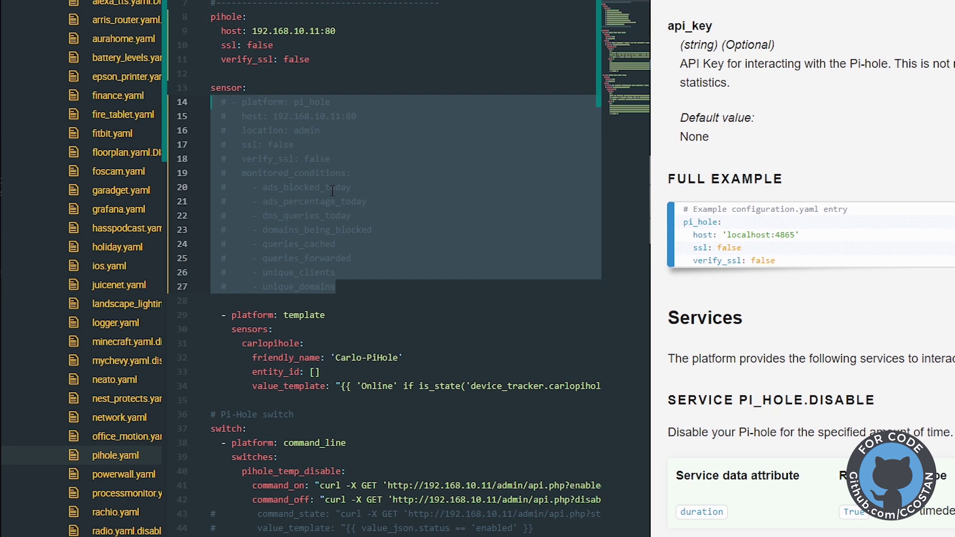
click(249, 90)
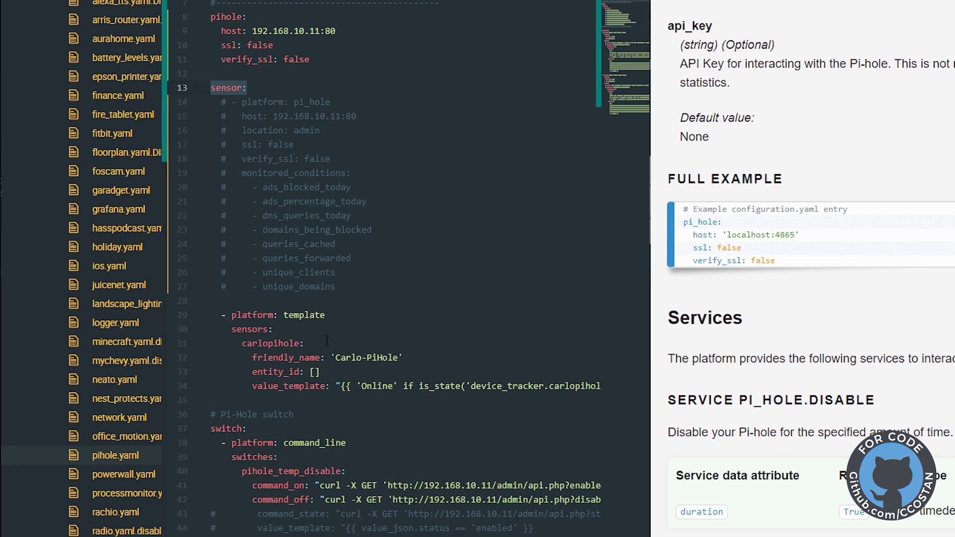
scroll(447, 330, down, 5)
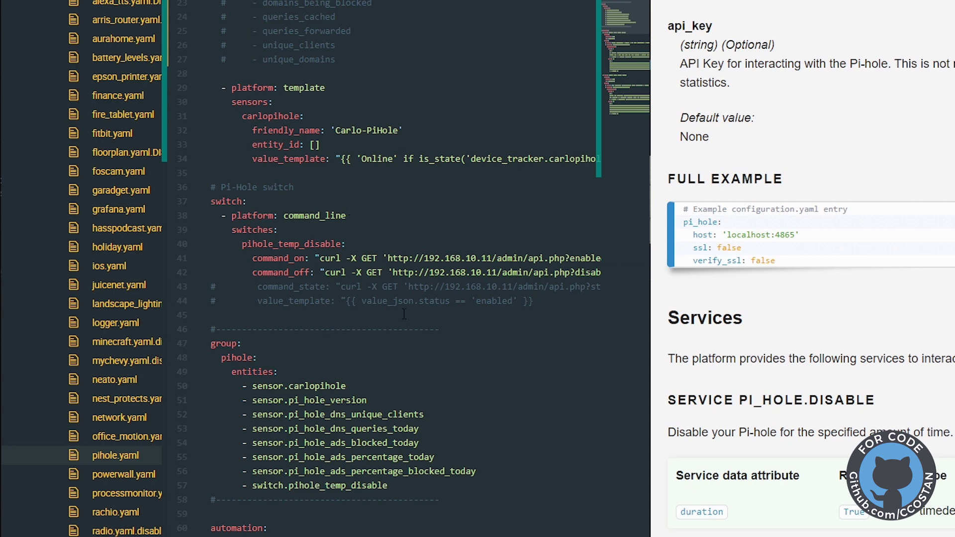
scroll(834, 248, down, 4)
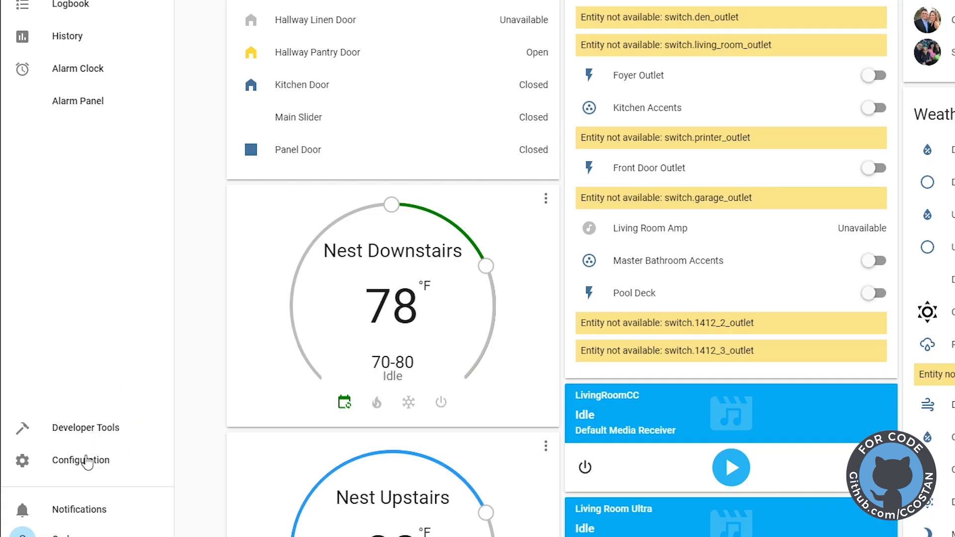
Step: Go to Configuration > Server Control in Home Assistant
click(87, 462)
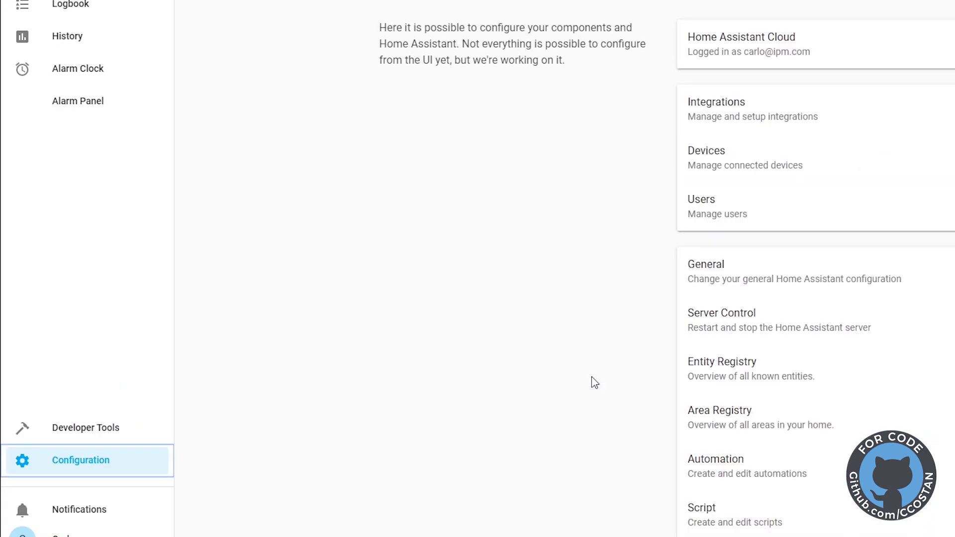
click(804, 316)
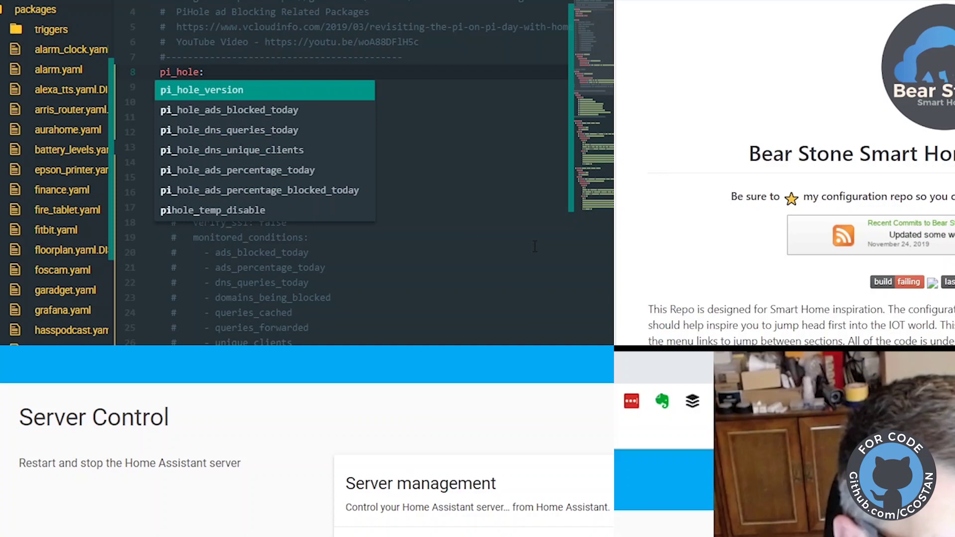
Step: Correct the pi_hole key on line 8 and dismiss the autocomplete suggestions
click(255, 208)
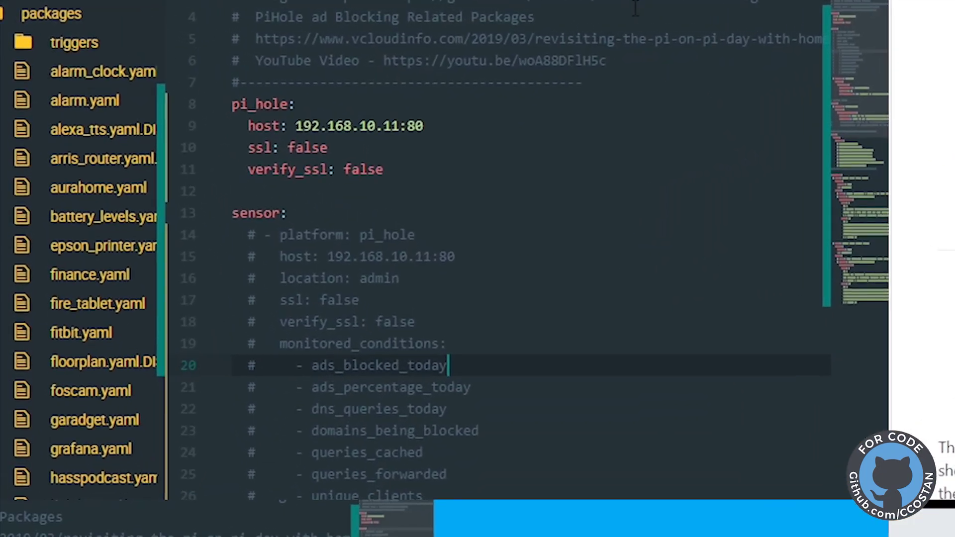
click(274, 113)
key(BackSpace)
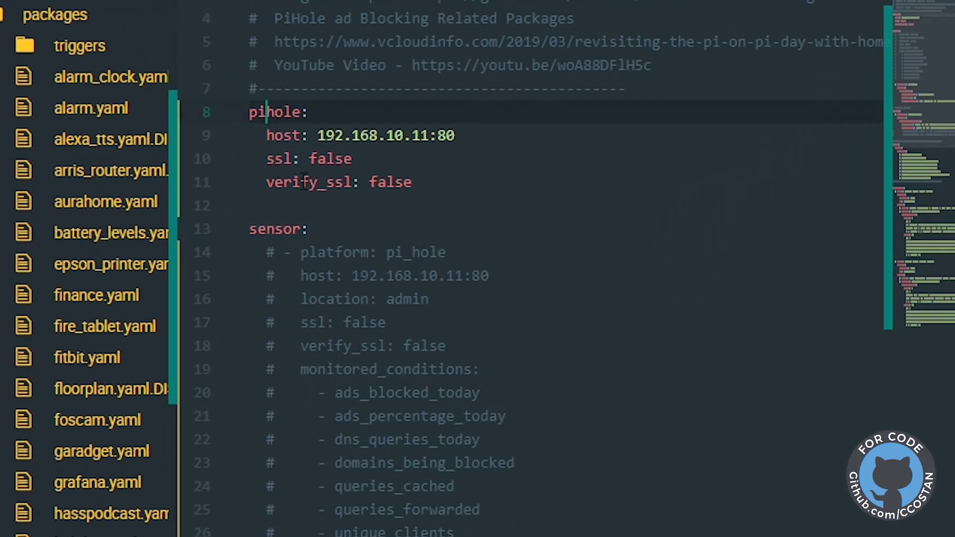
text(_)
click(832, 383)
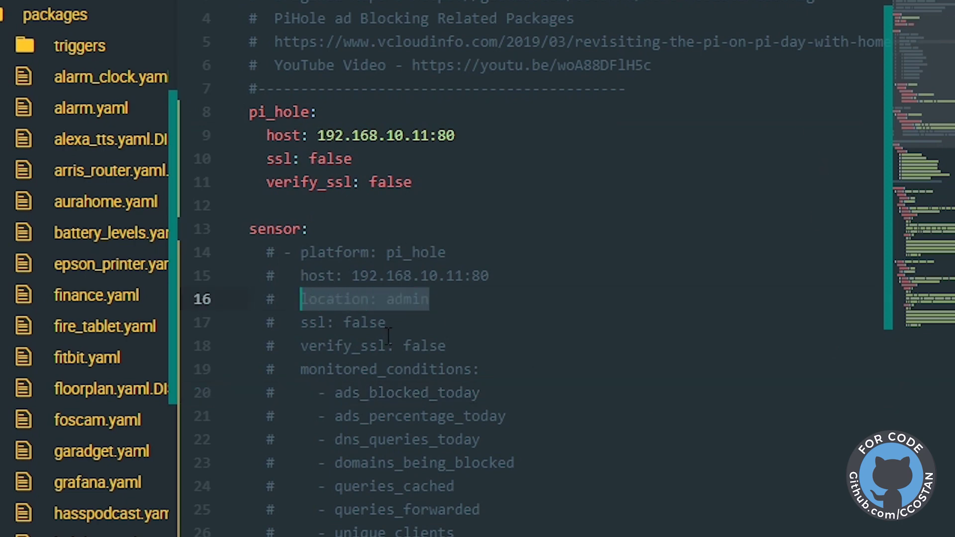
Step: Add a single 'location: admin' line under the host setting of the pi_hole block
click(469, 135)
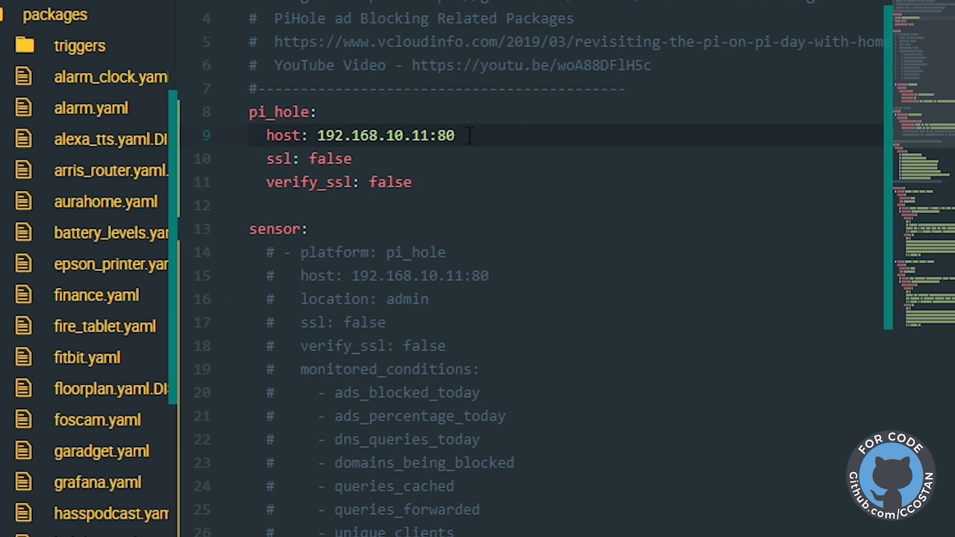
key(Return)
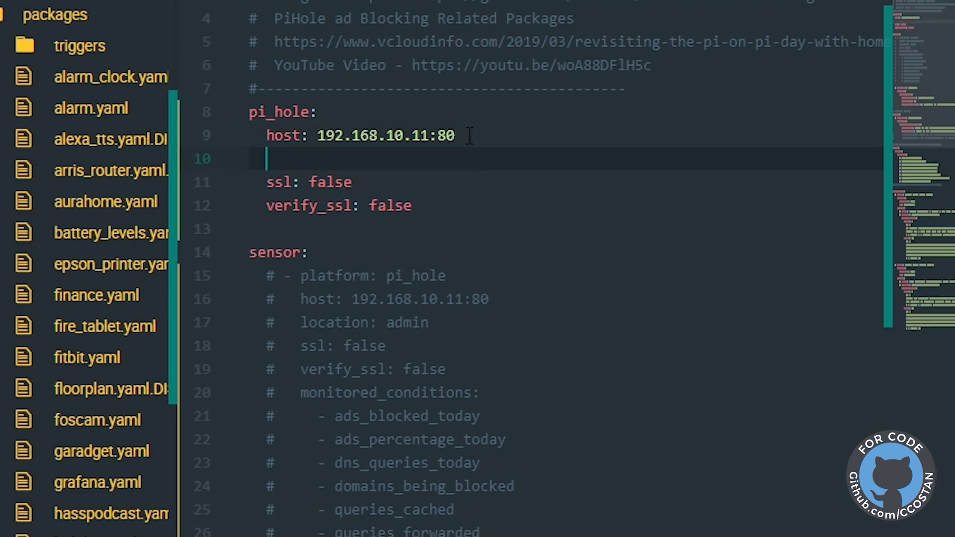
key(ctrl+v)
key(ctrl+v)
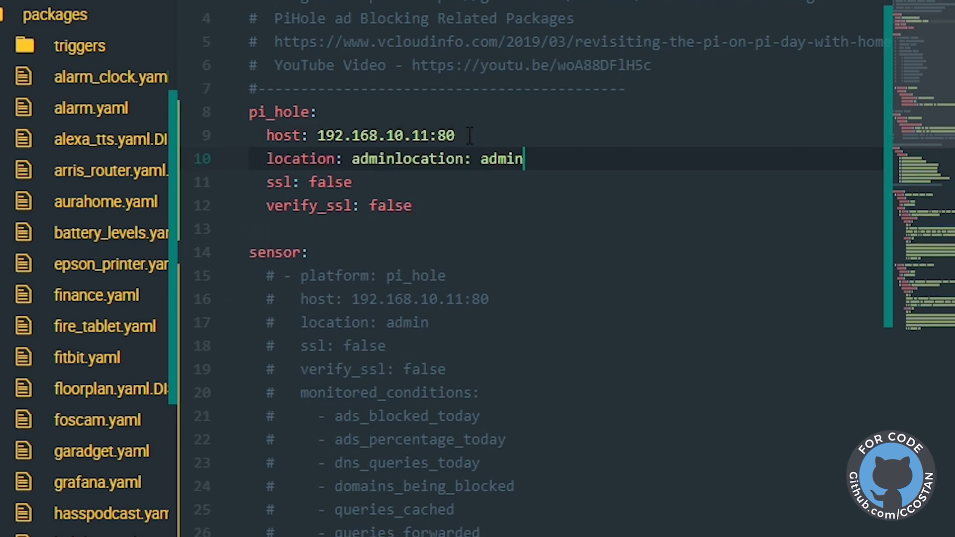
key(ctrl+z)
key(ctrl+z)
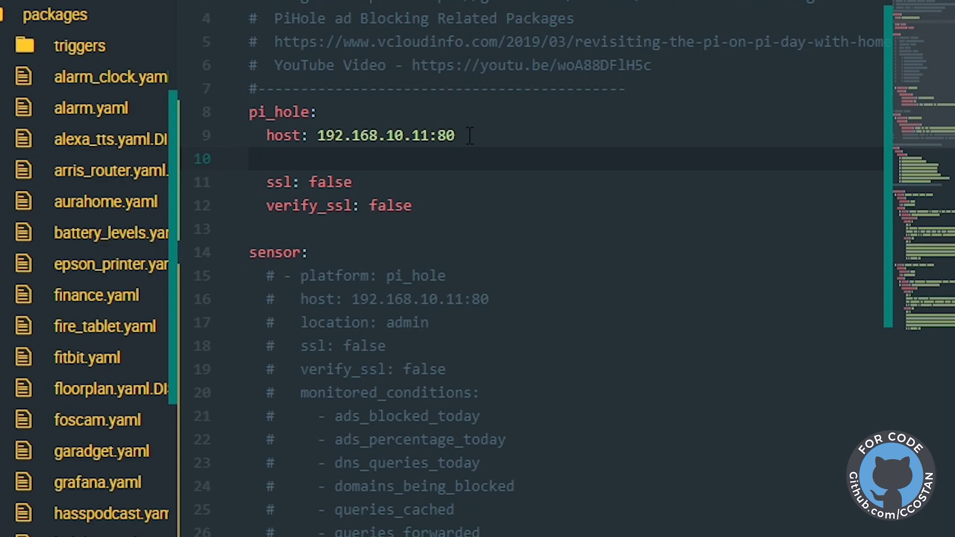
key(ctrl+v)
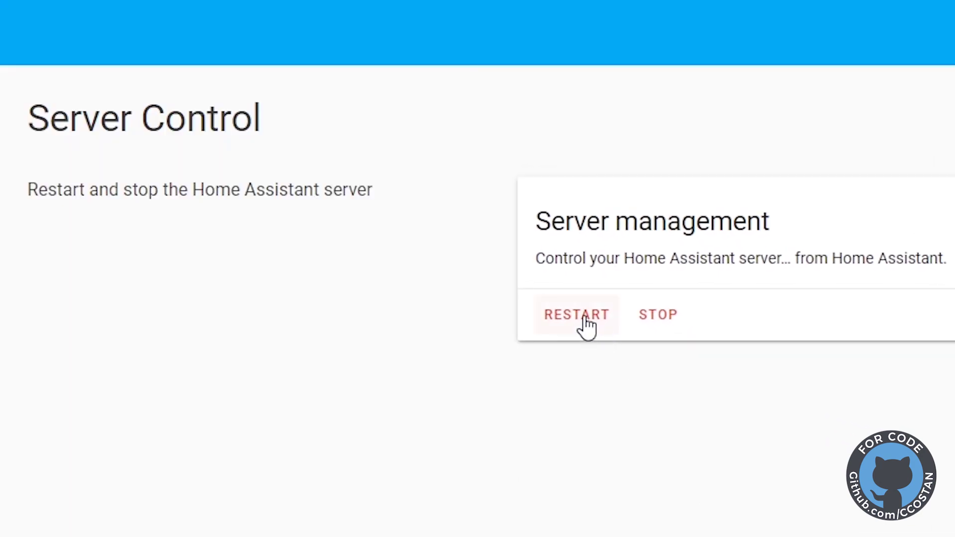
Step: Restart Home Assistant and filter entity states for 'pi_ho' to show the live Pi-hole sensors
click(586, 325)
click(578, 67)
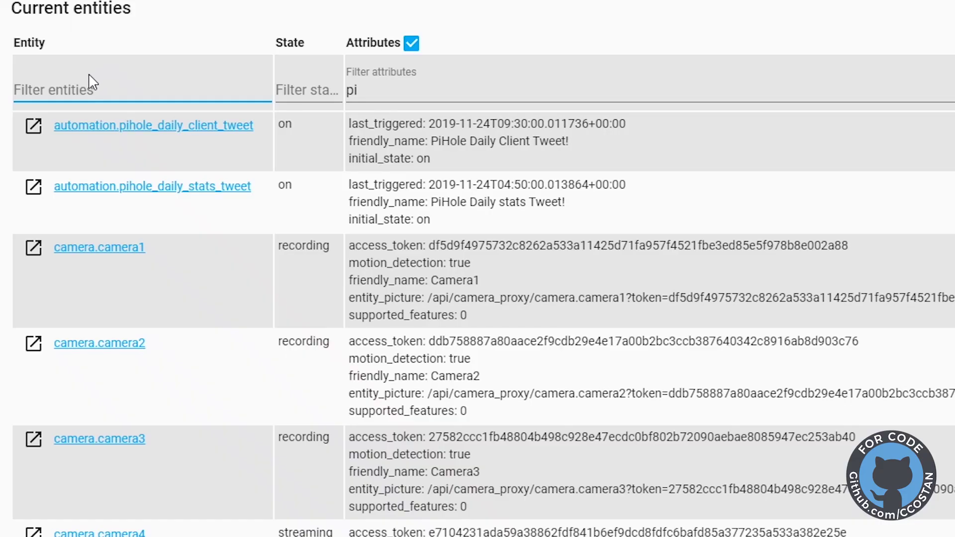
text(pi_hole)
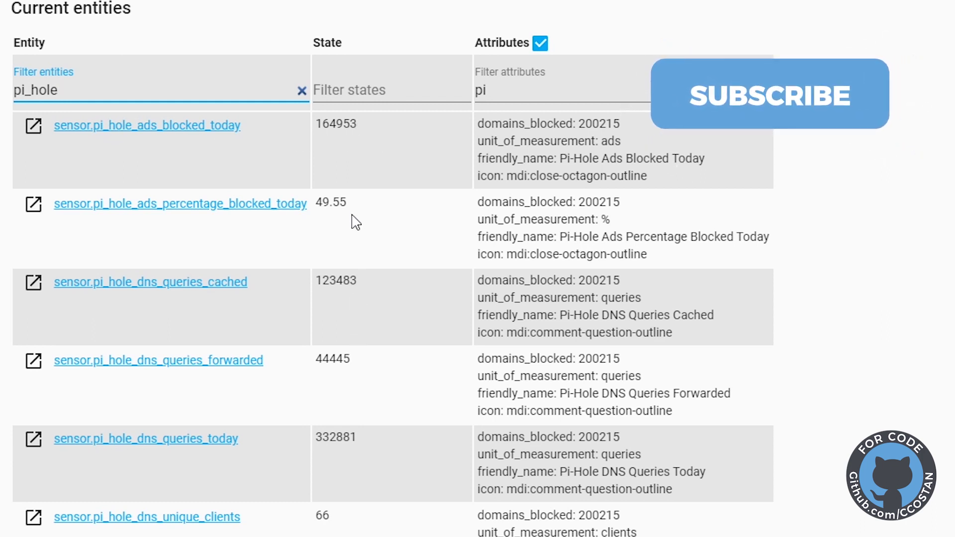
scroll(390, 439, down, 2)
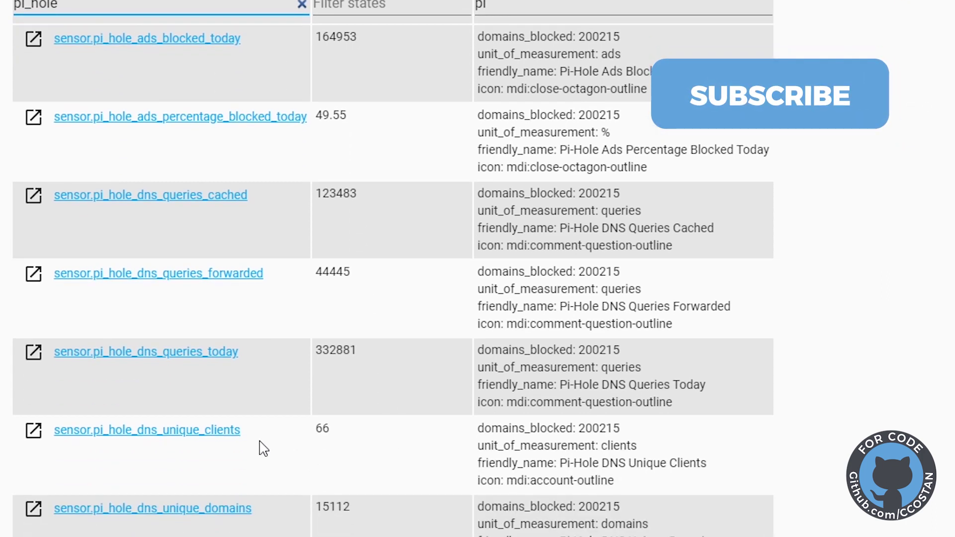
drag(258, 441, 58, 423)
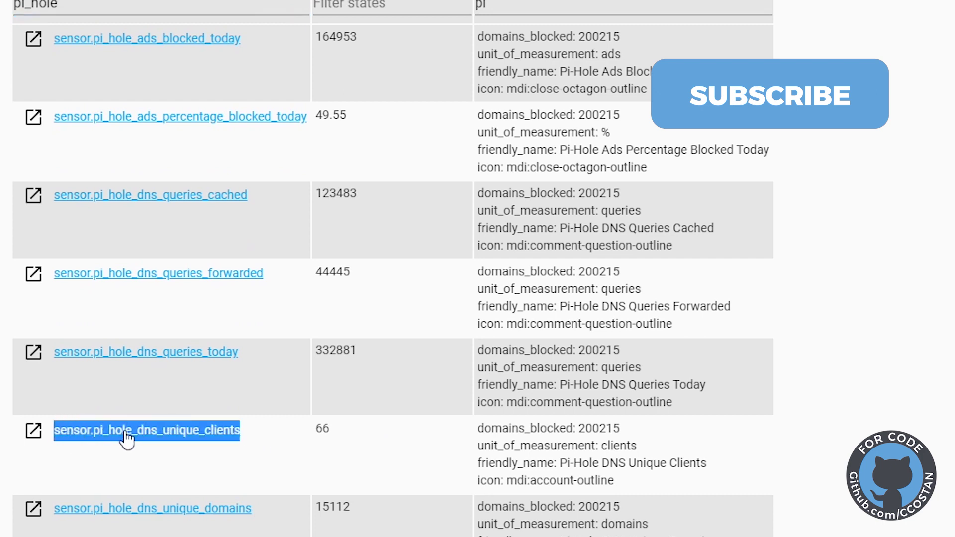
right_click(184, 432)
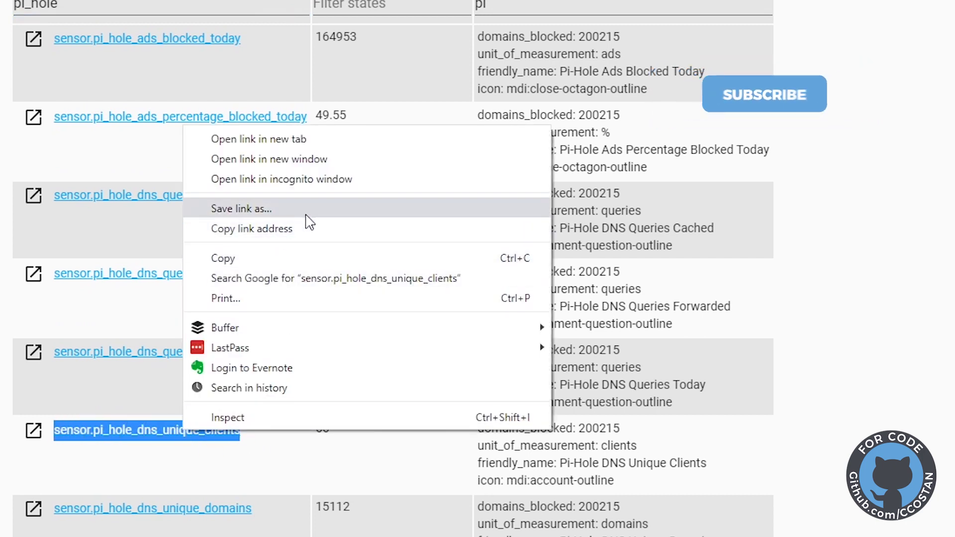
click(279, 228)
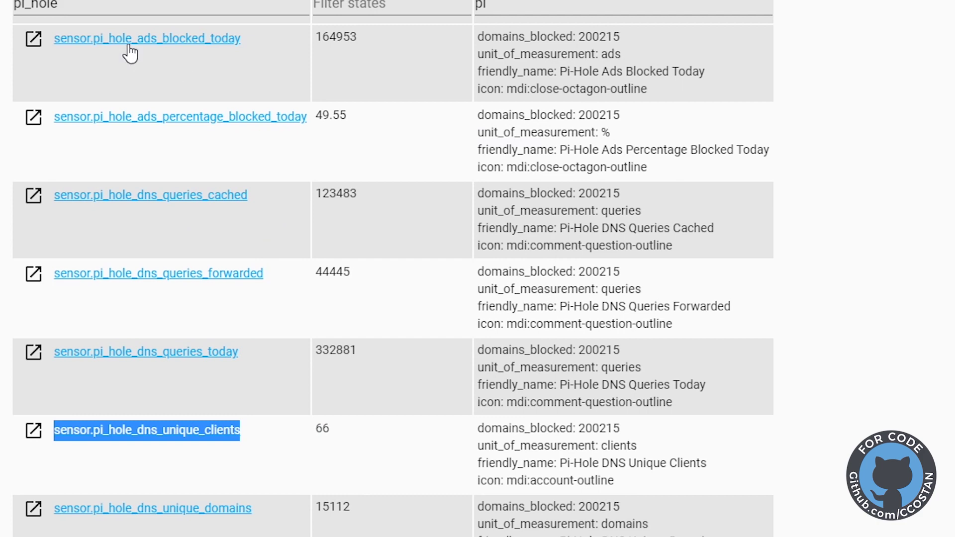
Step: Return to Atom and scroll pihole.yaml down to the pihole group's sensor.pi_hole entity list
key(alt+Tab)
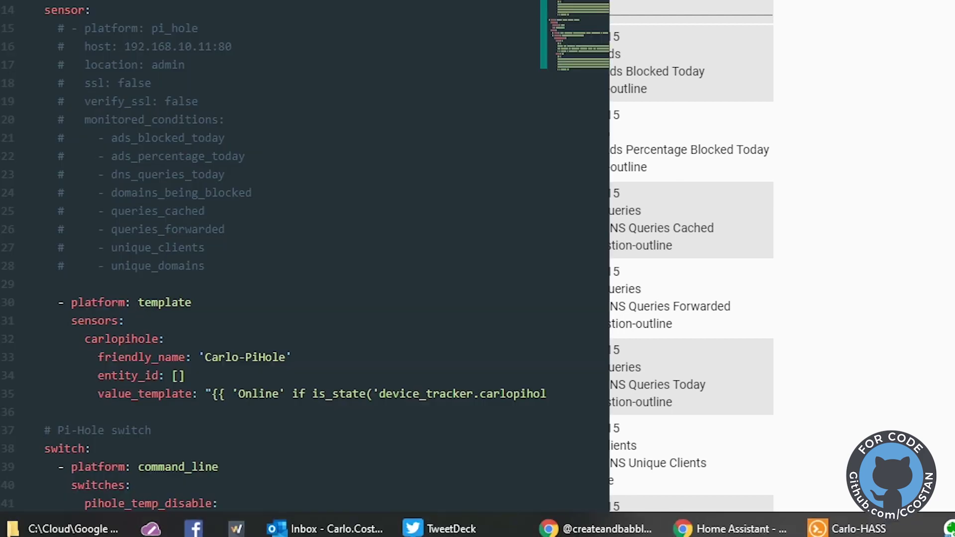
scroll(334, 234, down, 3)
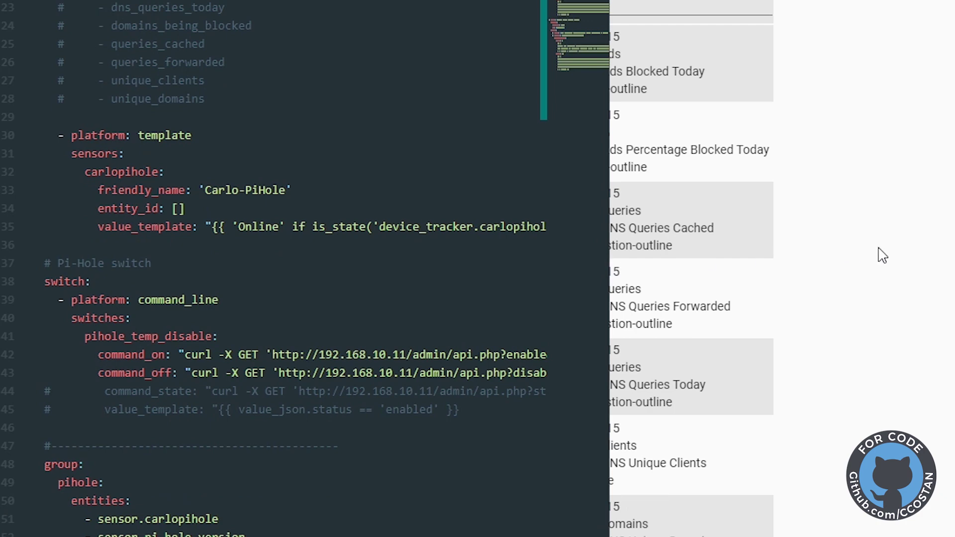
scroll(315, 371, down, 4)
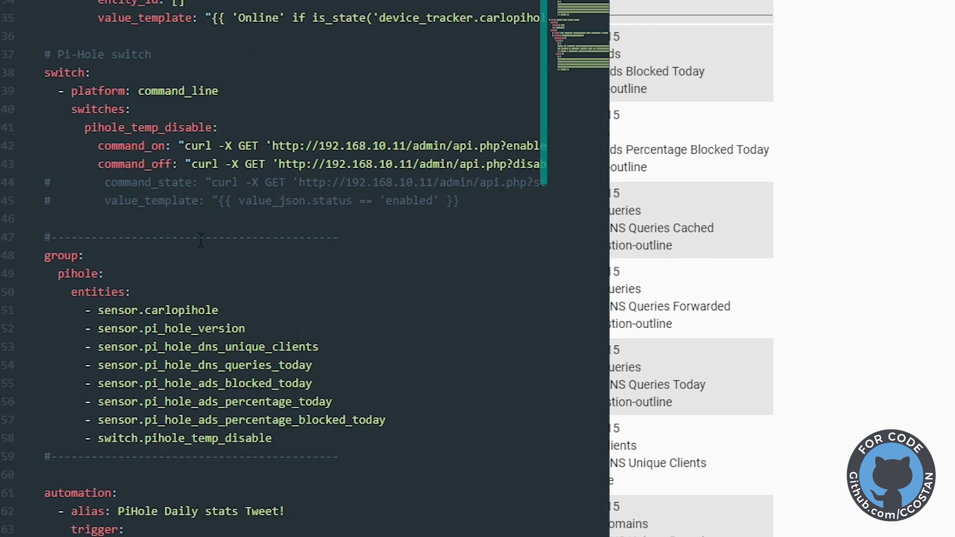